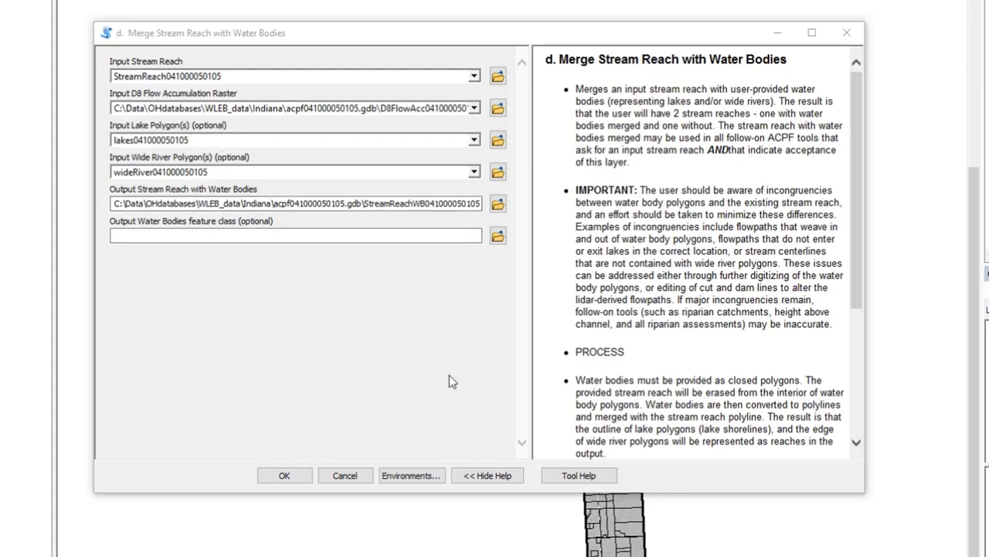
drag(532, 232, 645, 232)
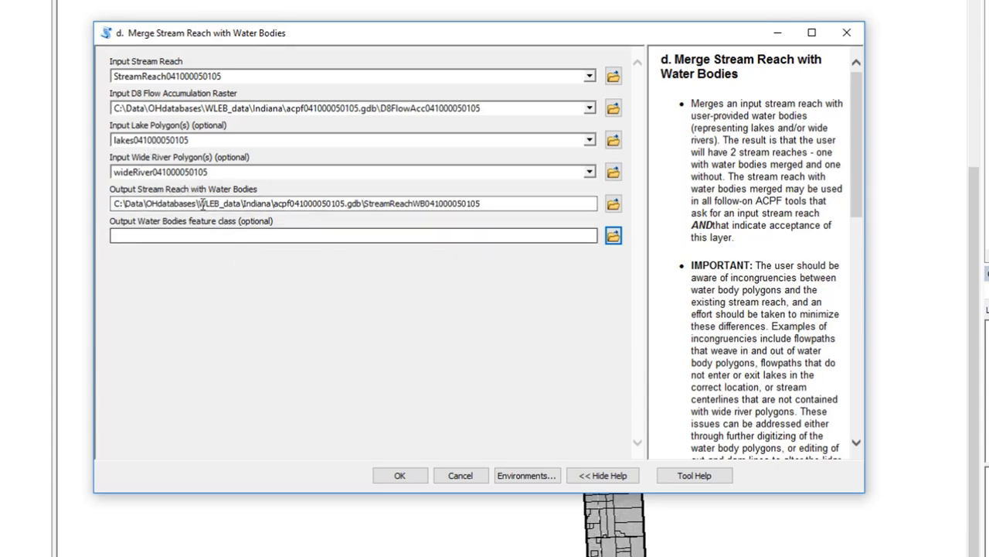
click(613, 235)
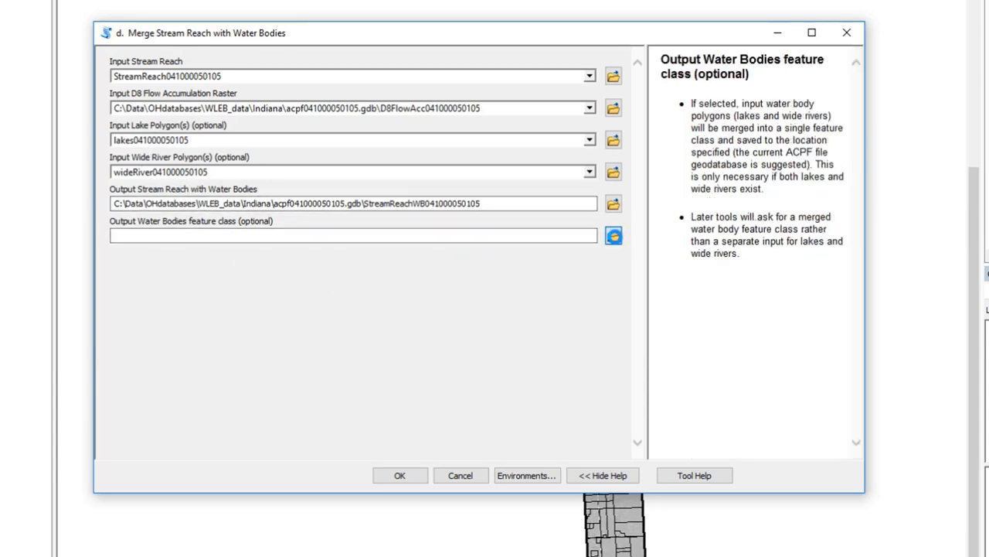
drag(508, 145, 502, 322)
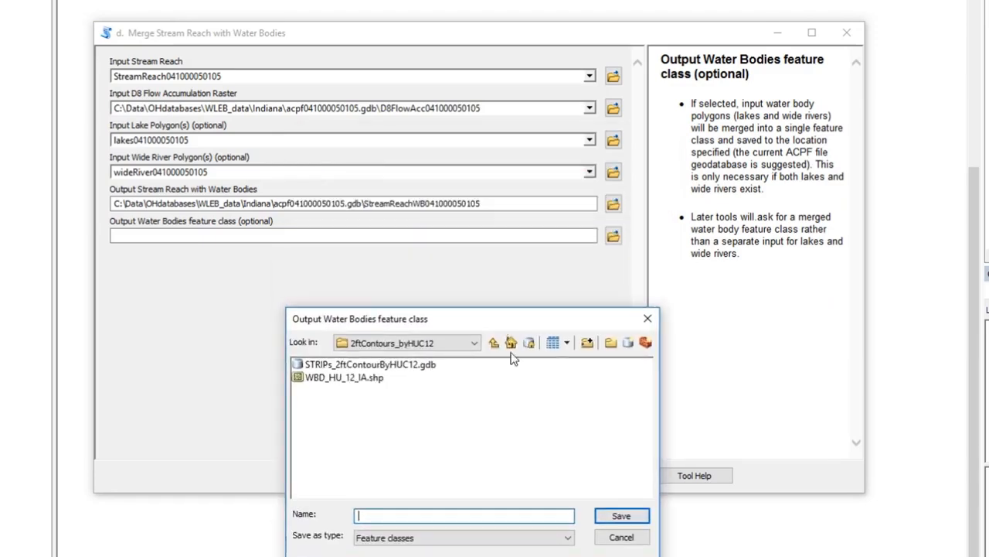
click(530, 344)
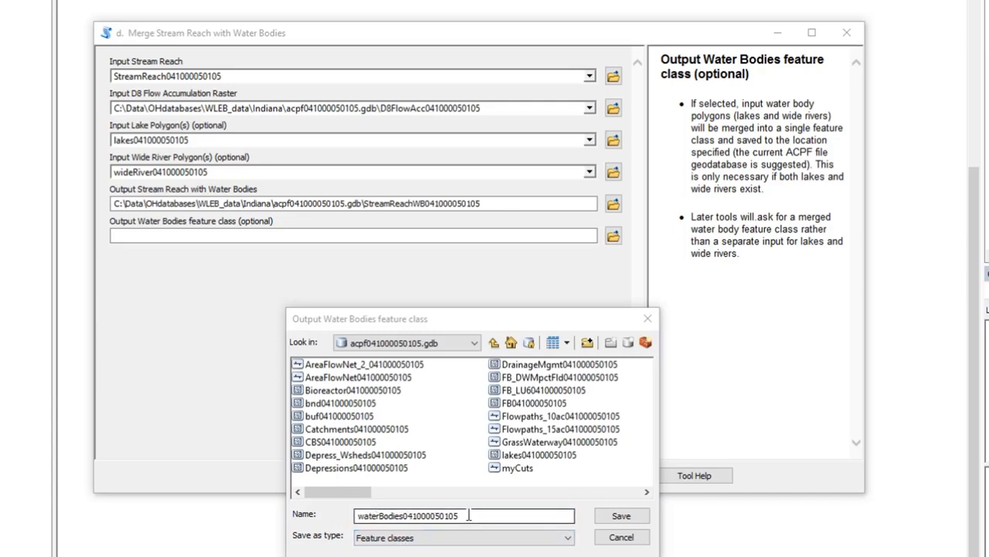
click(610, 515)
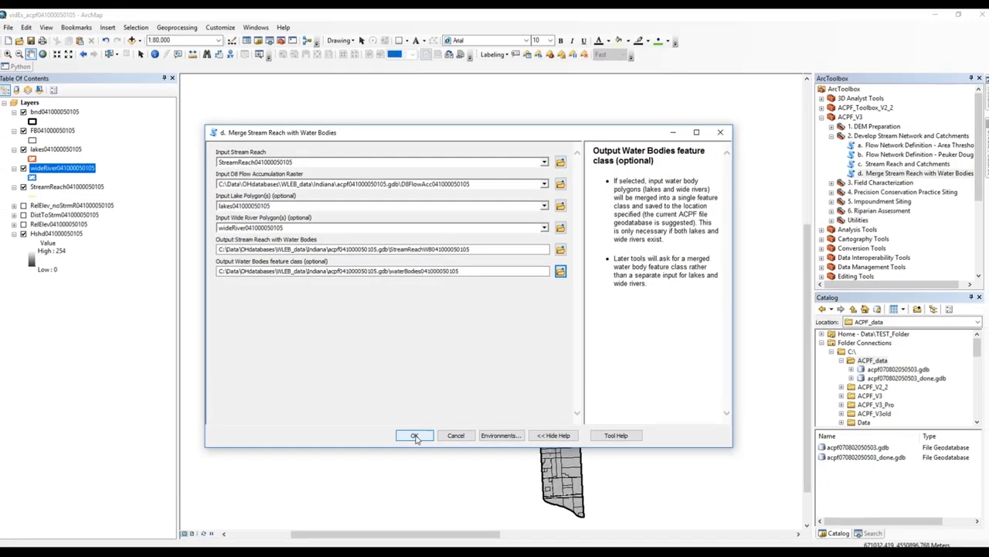
click(416, 435)
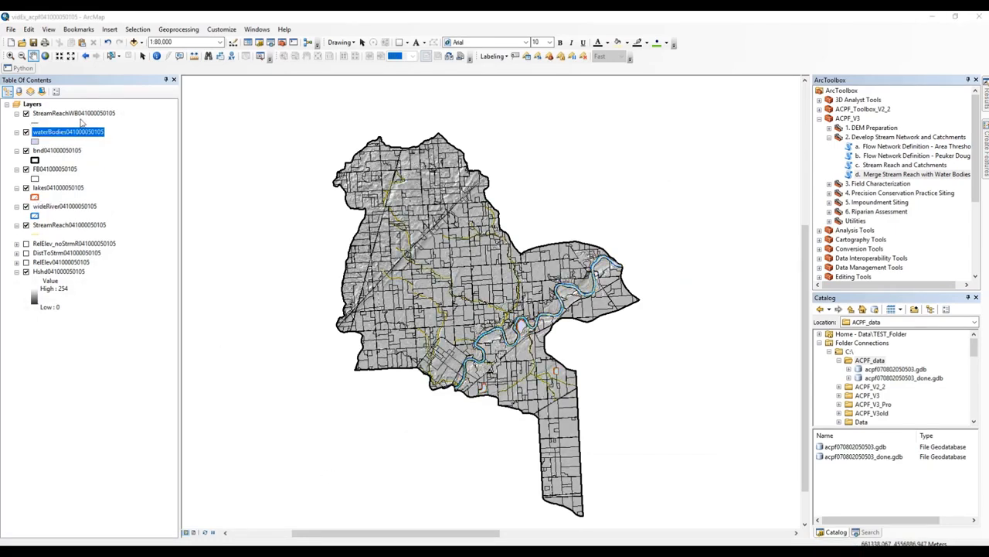
click(51, 114)
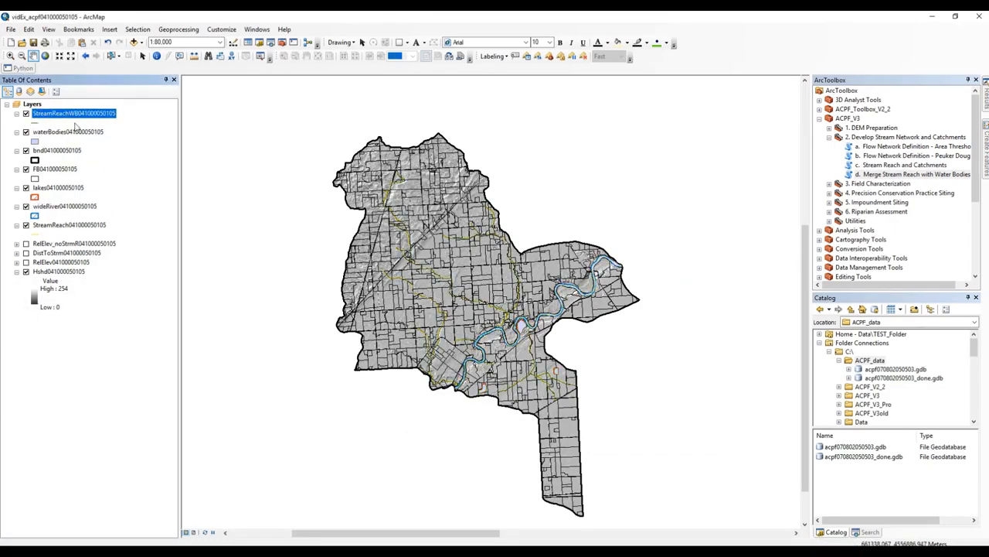
click(11, 56)
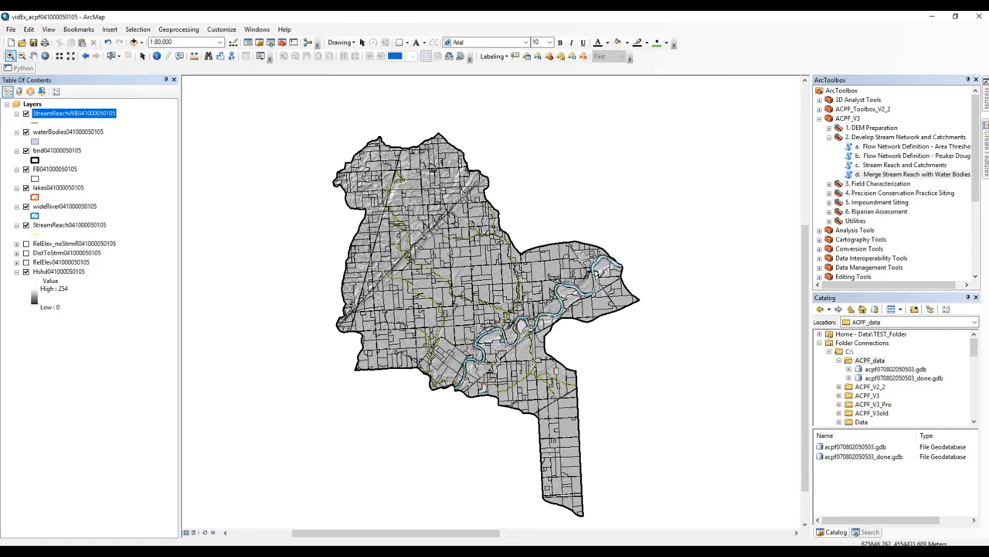
drag(532, 364, 541, 364)
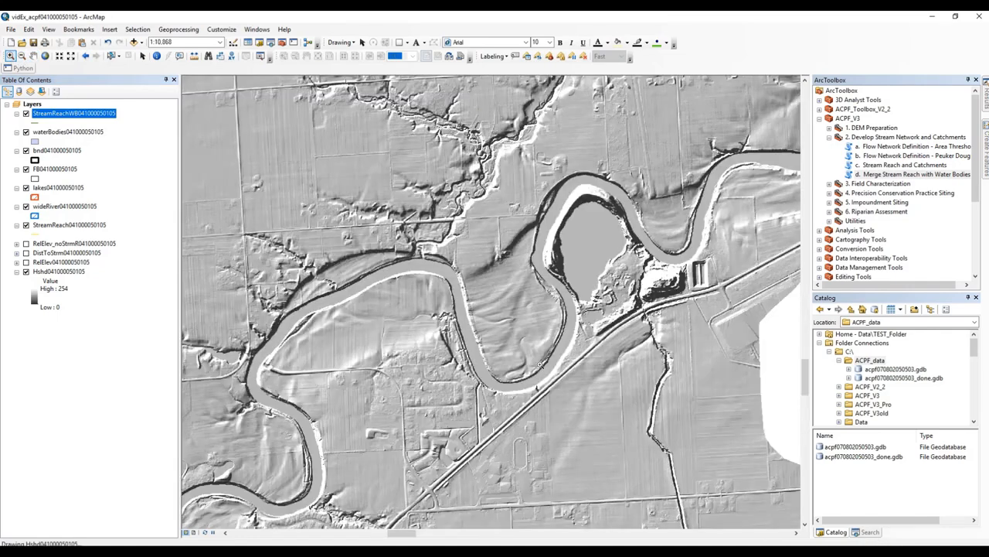
click(25, 132)
click(26, 114)
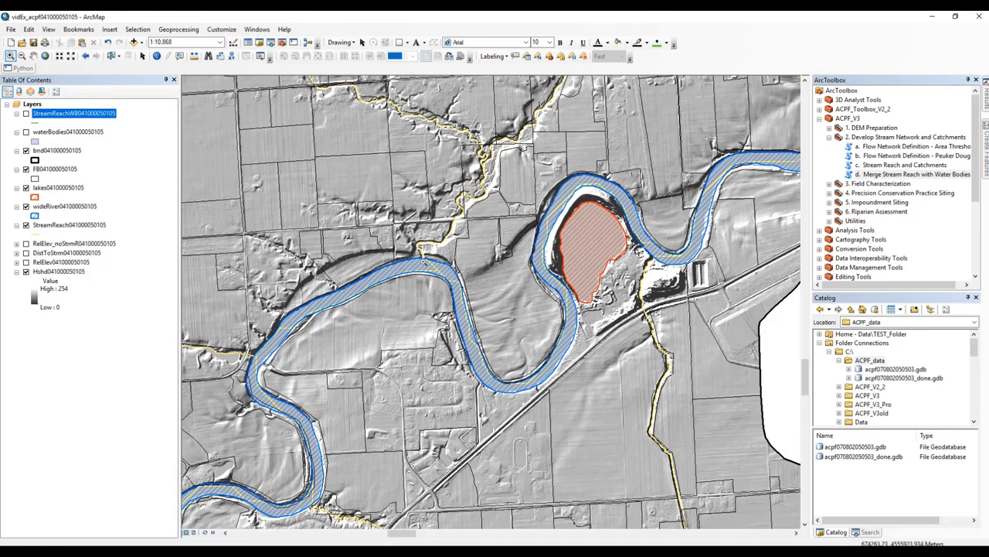
scroll(421, 265, up, 2)
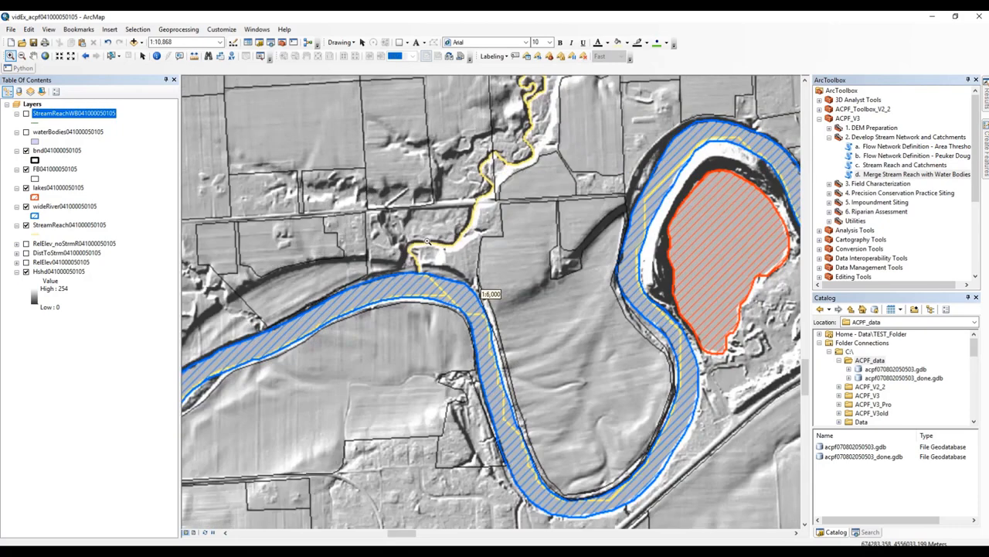
drag(70, 226, 70, 181)
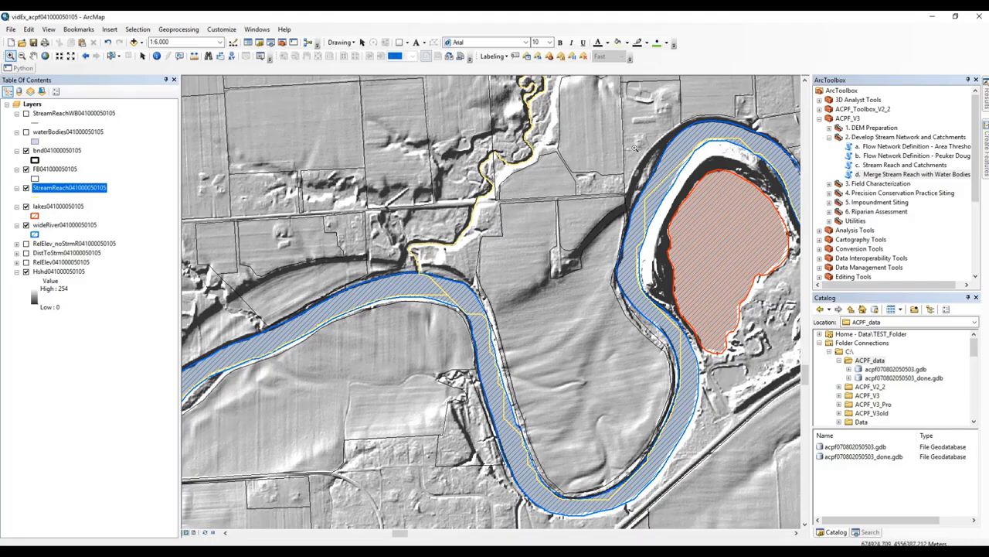
click(26, 188)
click(34, 125)
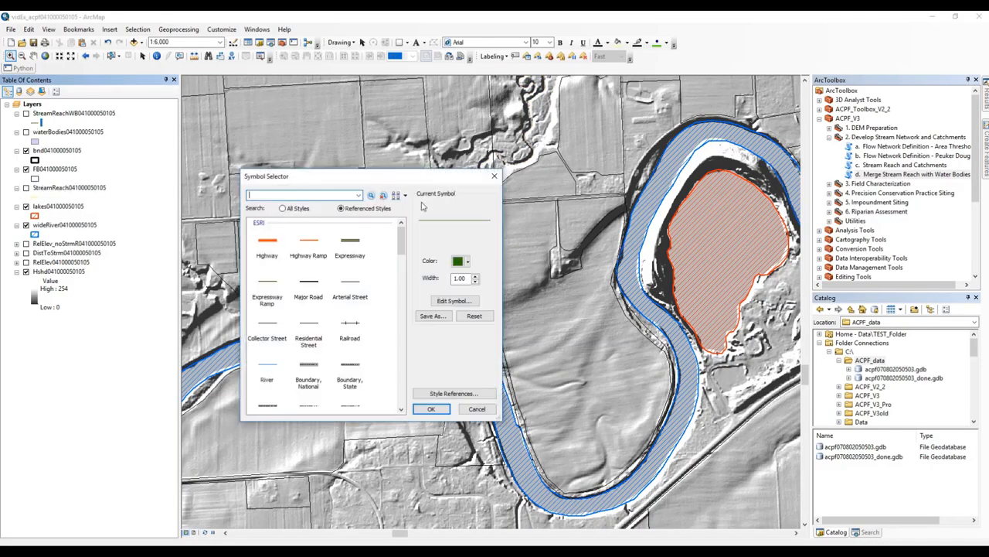
click(309, 254)
click(432, 407)
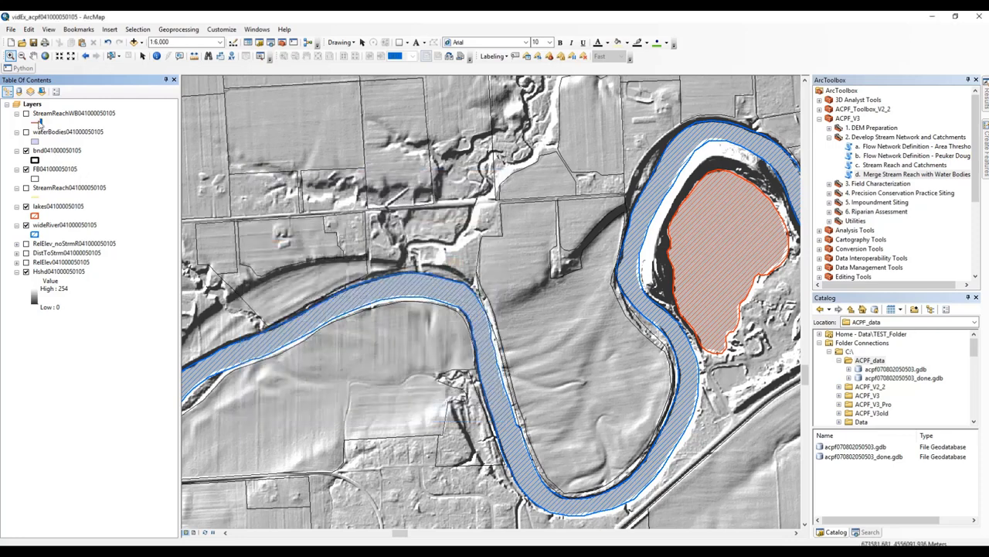
click(27, 114)
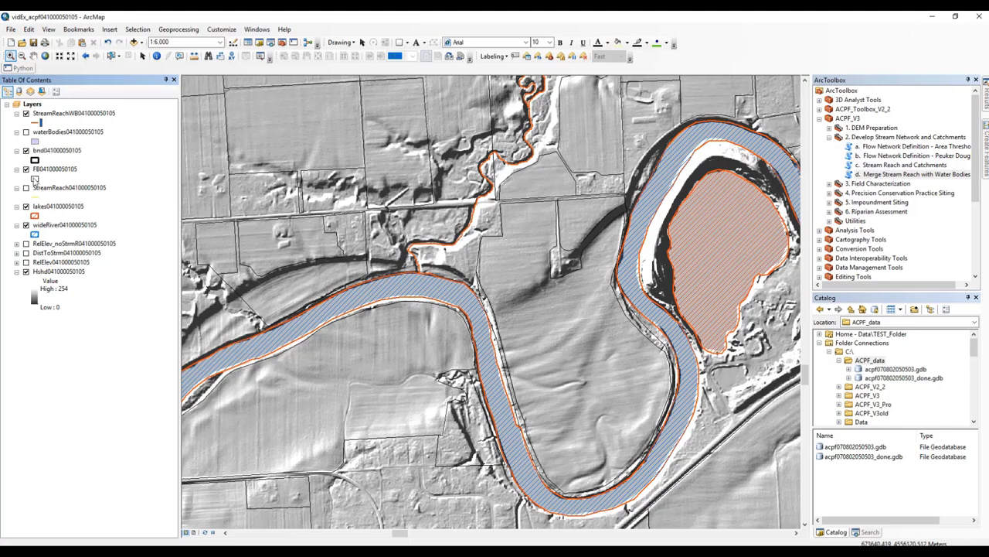
click(26, 207)
click(26, 225)
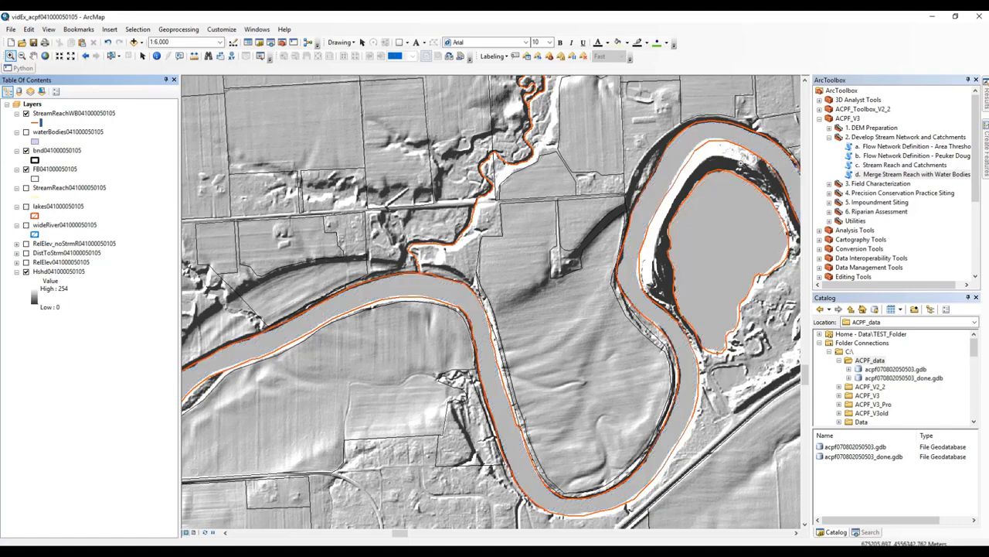
click(36, 123)
click(462, 261)
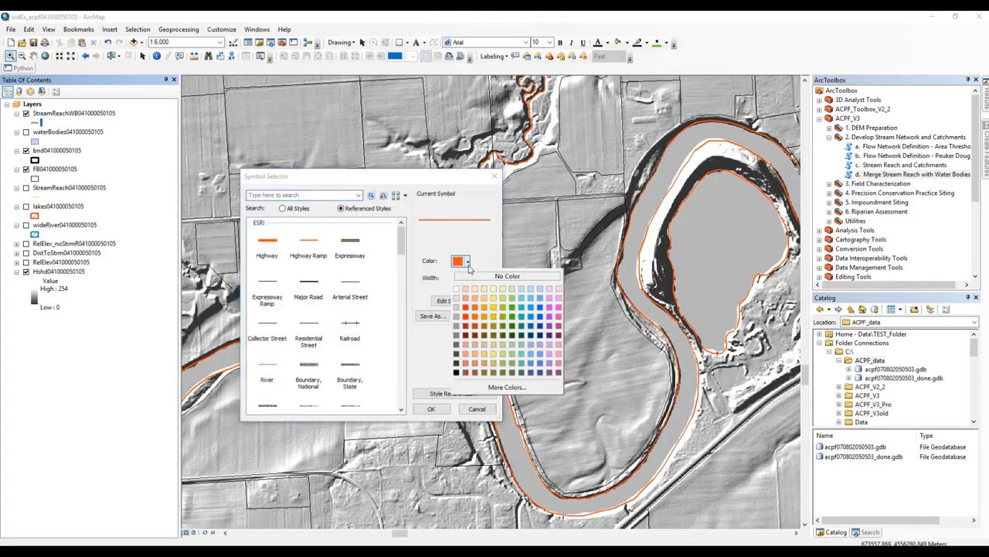
click(494, 307)
click(431, 408)
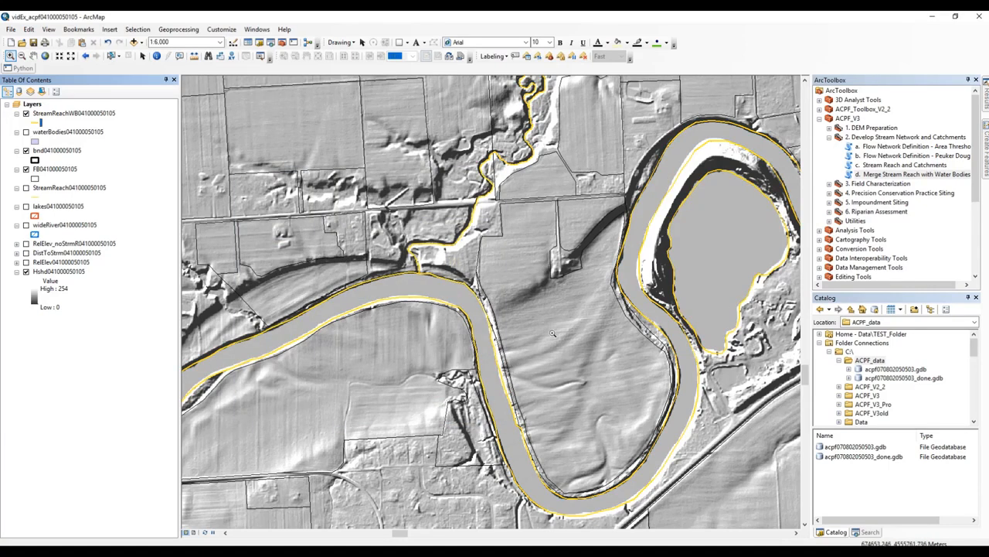
click(27, 133)
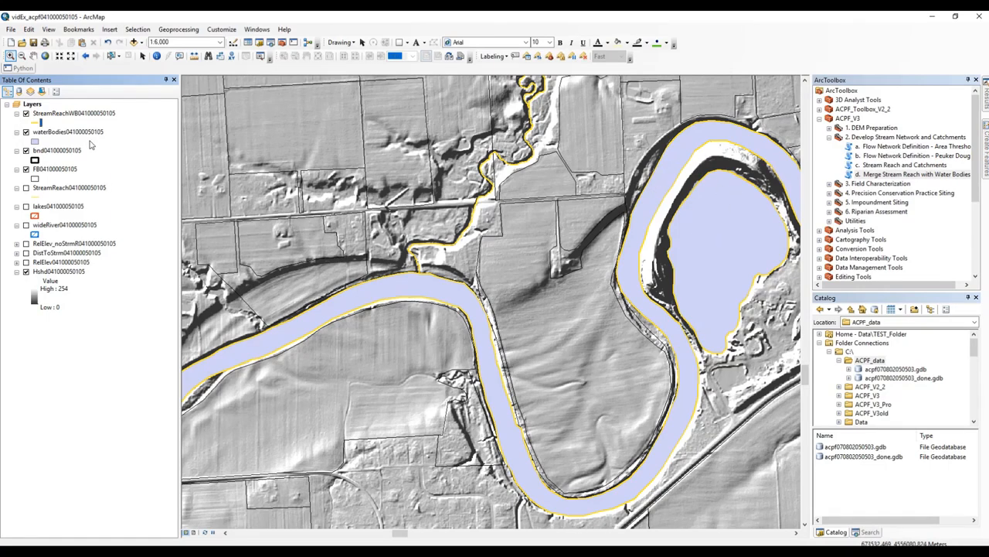
right_click(75, 114)
click(122, 142)
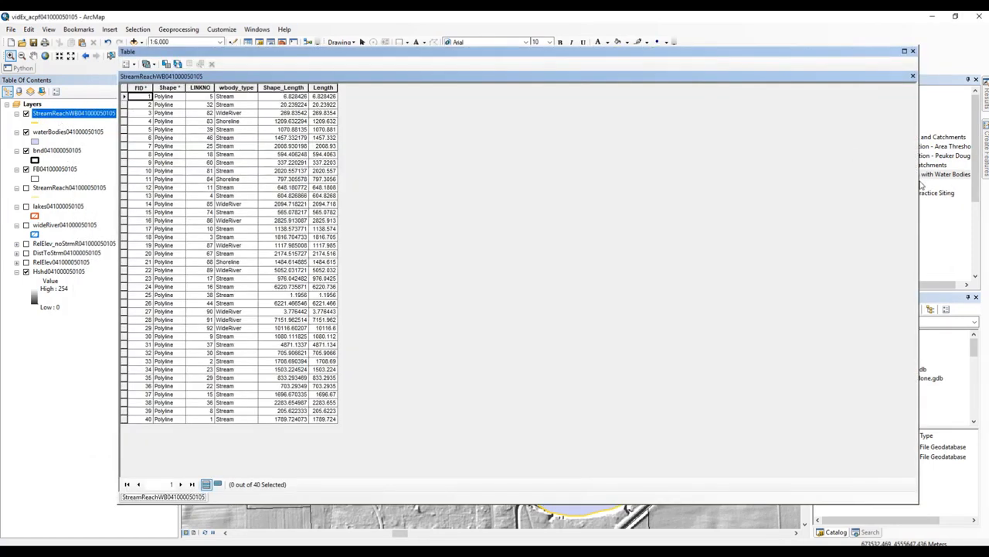
drag(918, 185, 475, 192)
drag(377, 61, 612, 64)
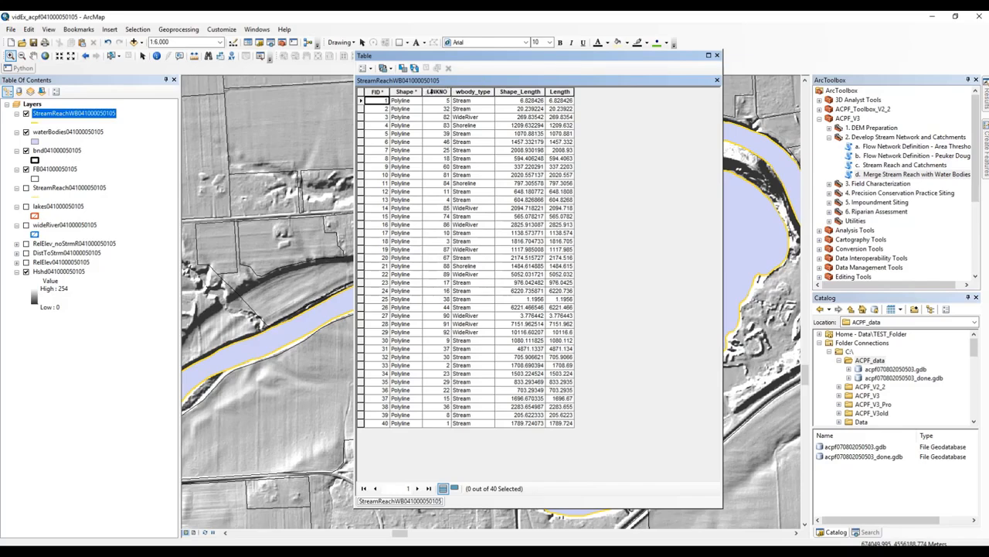
click(435, 91)
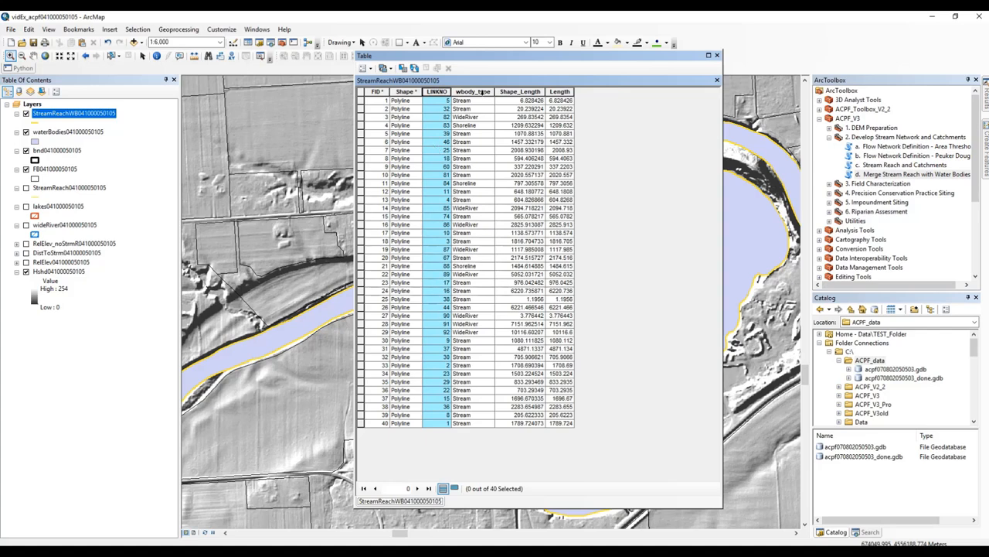
click(483, 91)
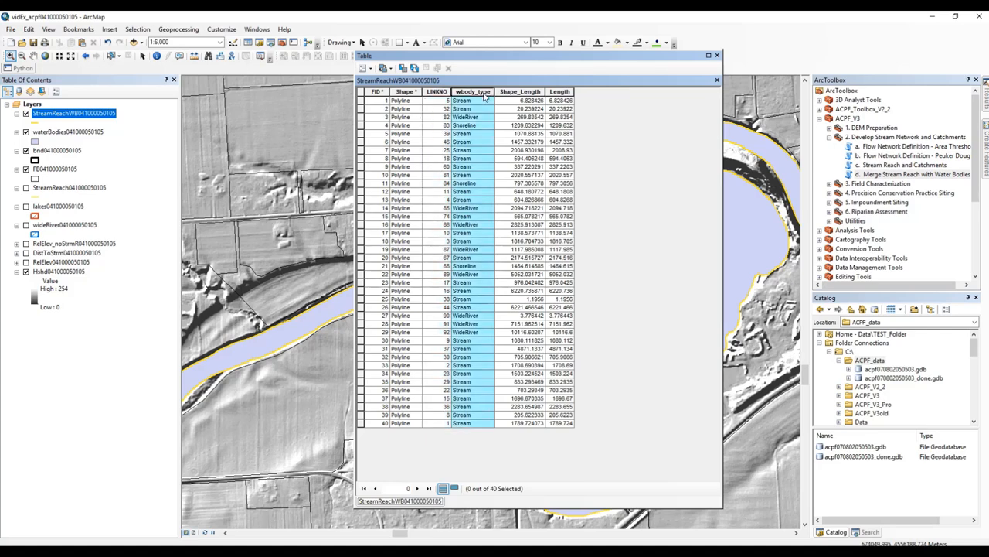
double_click(439, 92)
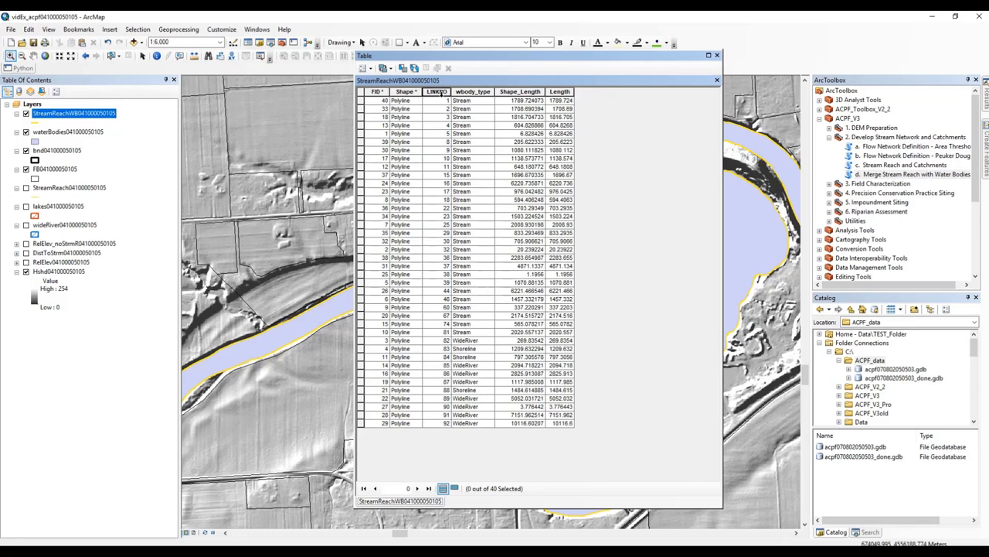
Select the WideRiver and Shoreline records with LINKNO 82 to 92, review the wbody_type field, and close the table
click(472, 342)
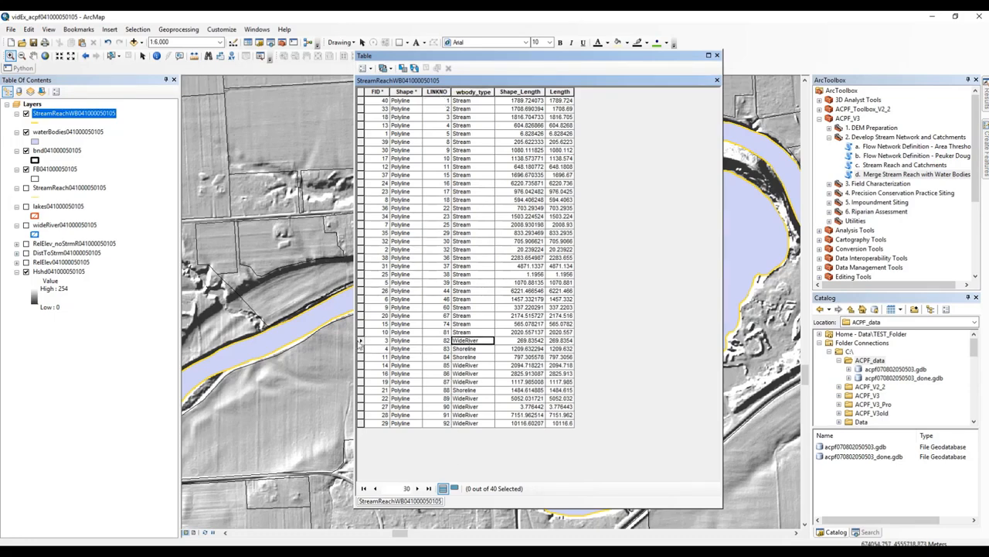
drag(361, 344, 361, 426)
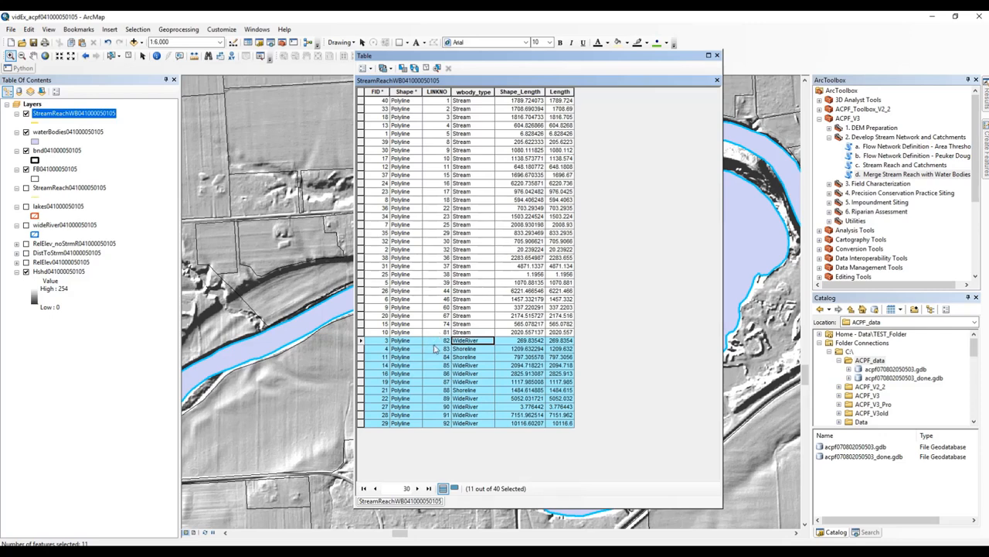
click(487, 92)
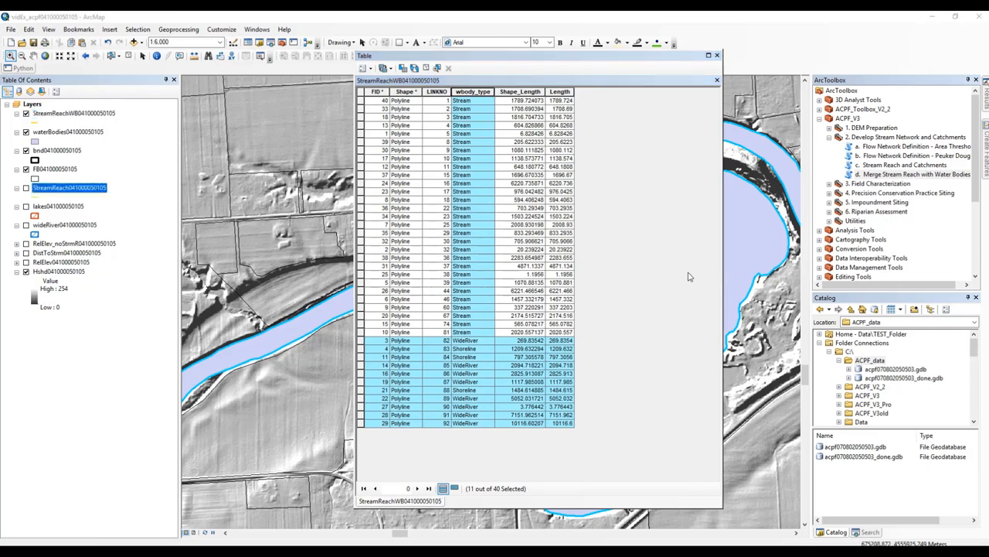
click(718, 55)
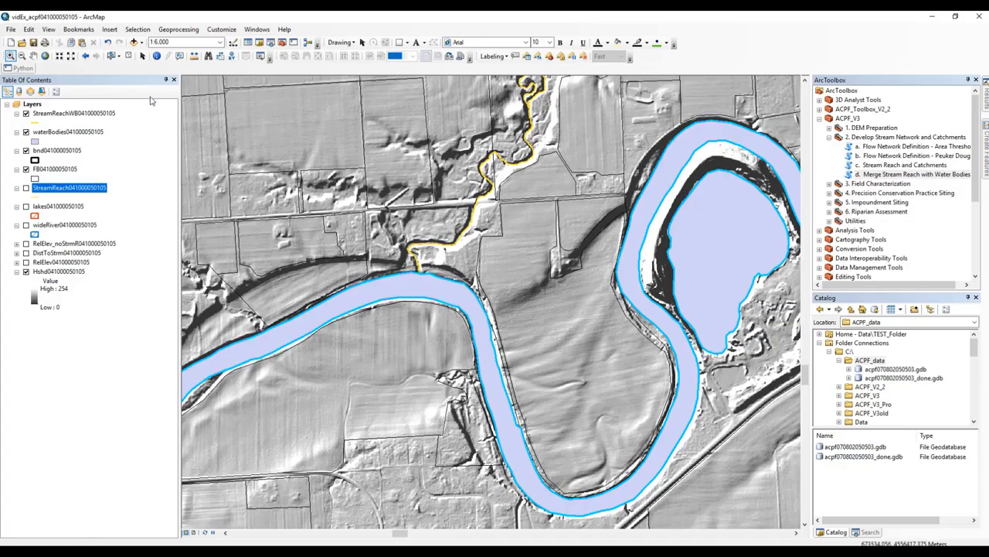
Clear the selected features and review the merged stream reach and water bodies across the watershed at 1:25,000 scale
scroll(528, 242, up, 5)
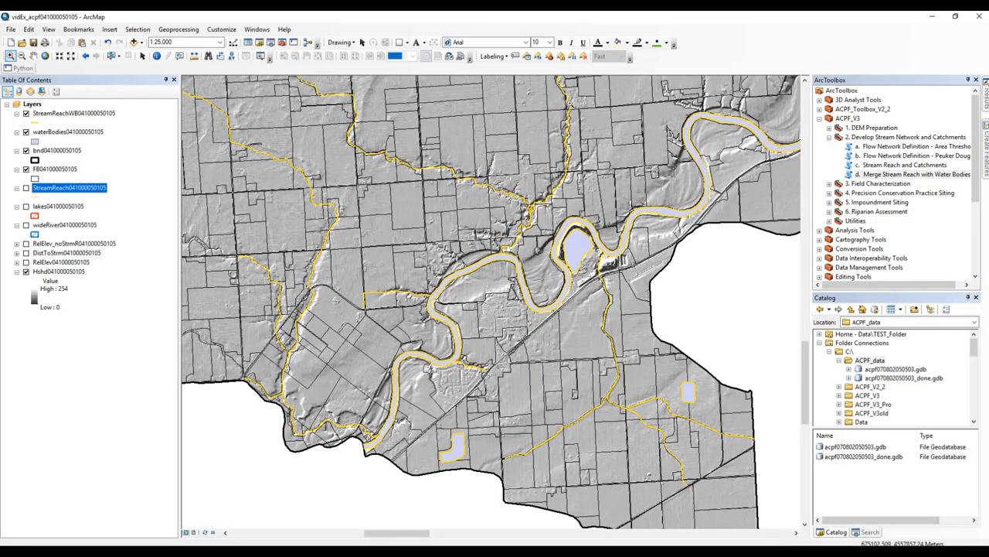
drag(543, 143, 462, 268)
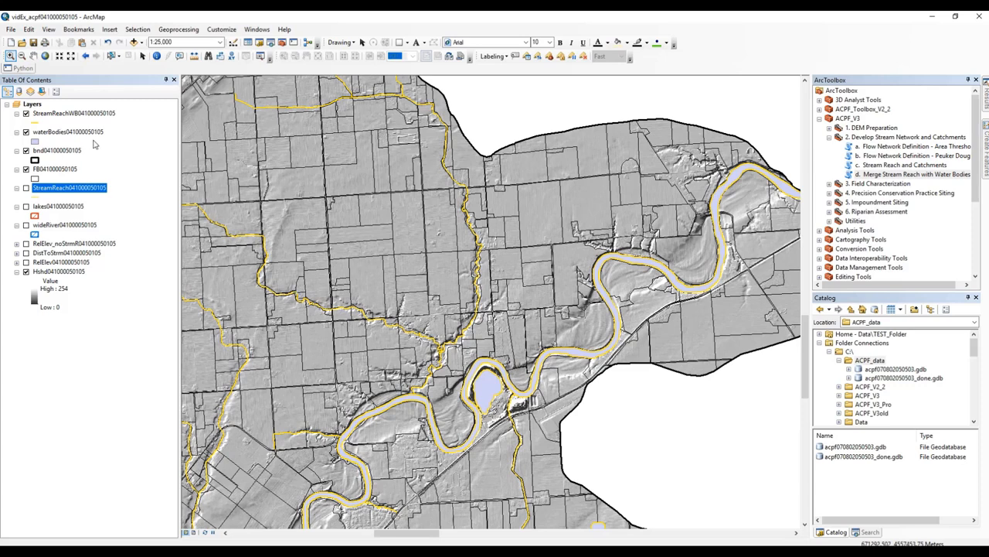
click(50, 114)
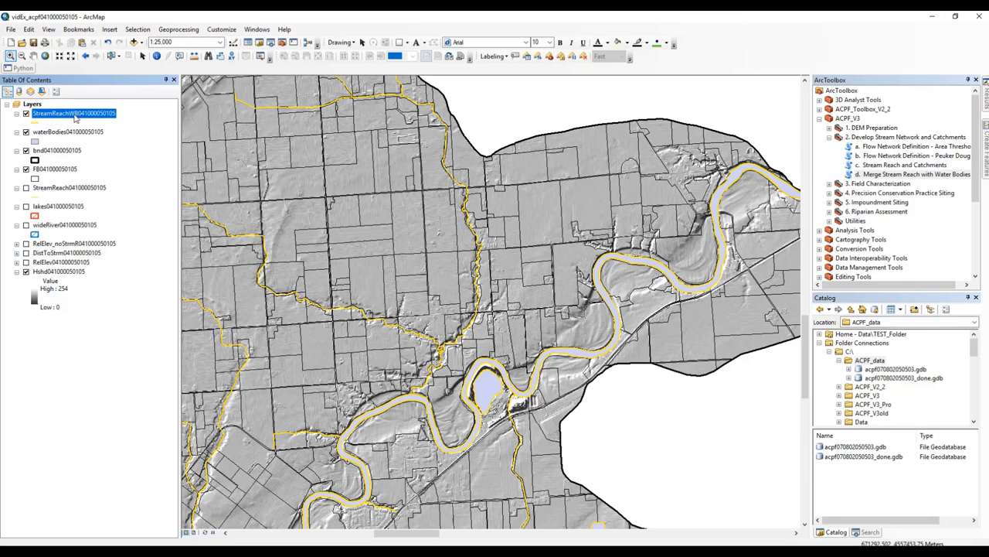
click(53, 136)
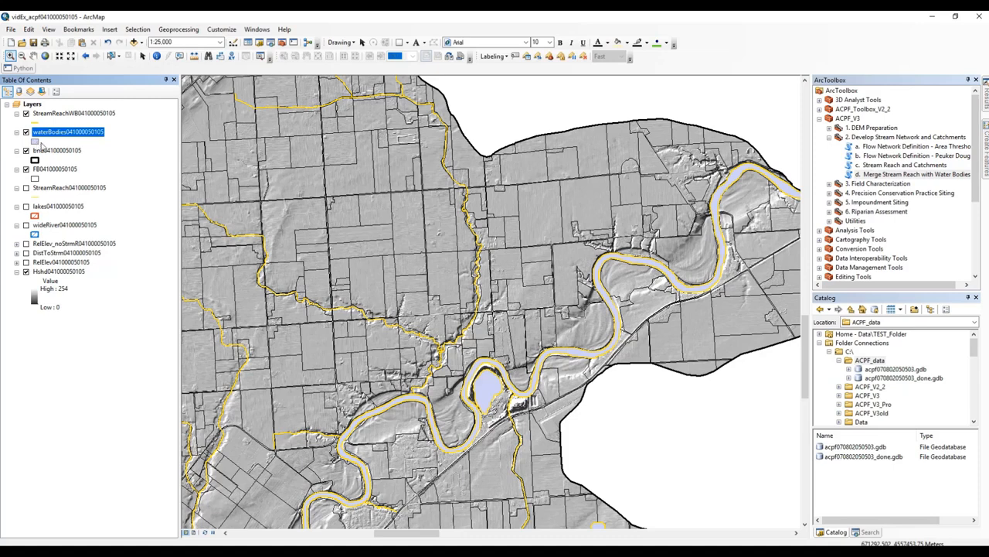
click(52, 225)
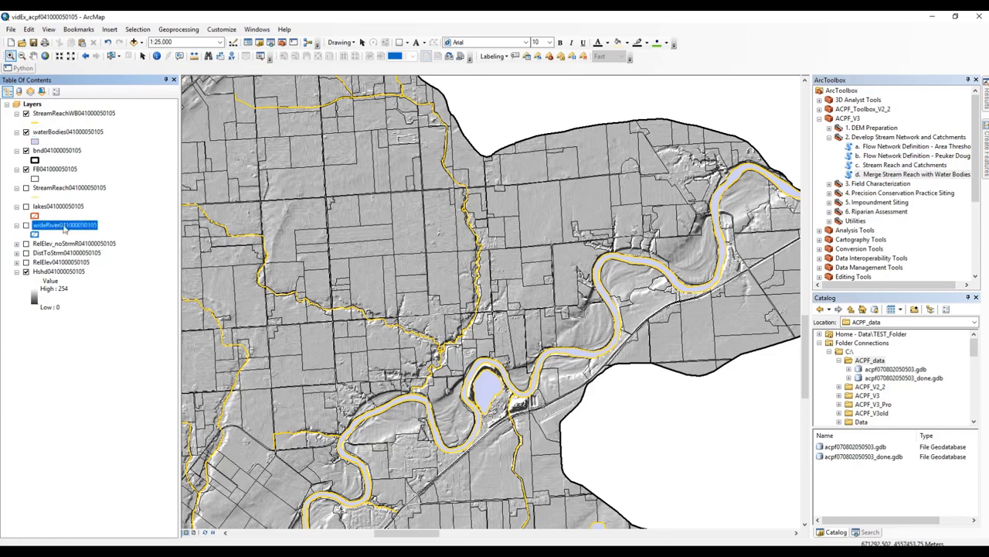